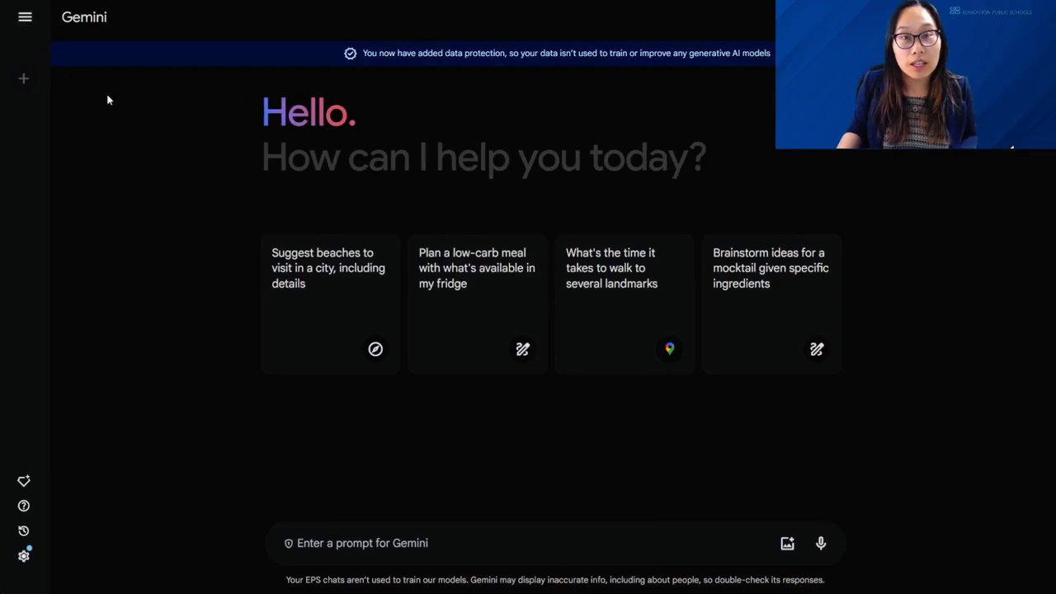
As a Grade 3 teacher, prompt for "I can" success criteria students can check off and reflect on, requesting 3 questions before the list is completed.
left_click(449, 541)
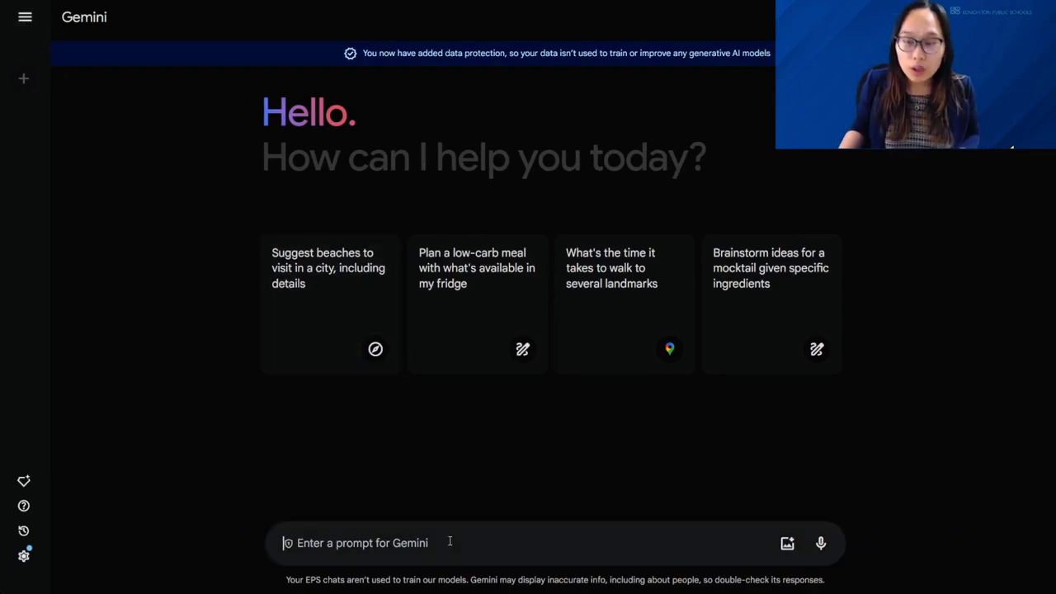
type("I am a Grade 3 teacher. Create a list of success criteria for Grade 3 students that begin with \"I can\" for students to check off and reflect on their understanding. Ask me 3 questions for me to answer before completing this list to help with this request.")
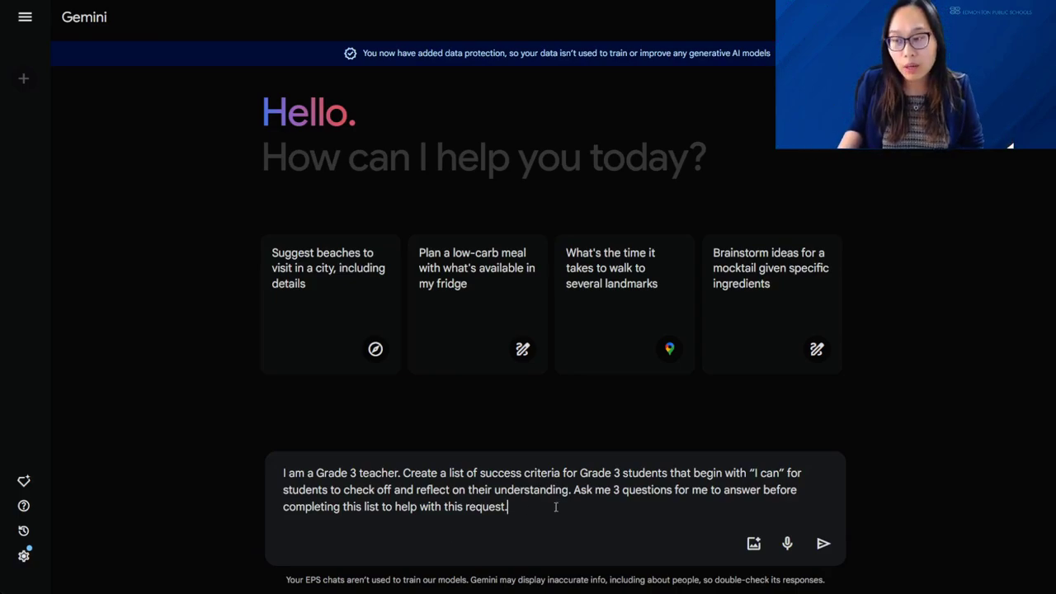
key("Return")
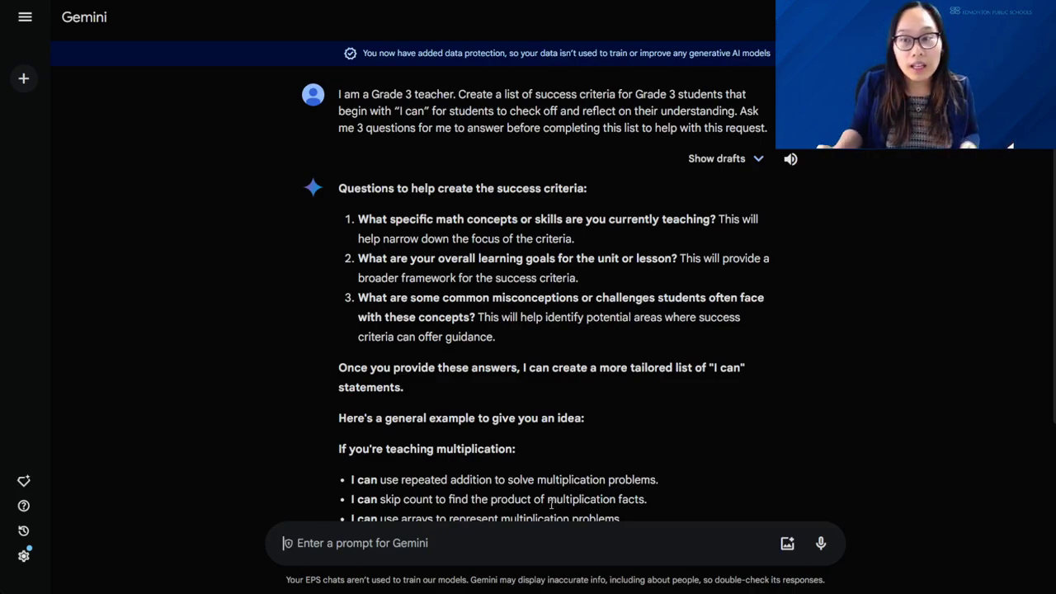
Enter the matter outcomes as the reply: definition of matter, its states, melting, freezing, evaporation, condensation, heating and cooling, with a space before "Condensation".
scroll(717, 376, "down", 2)
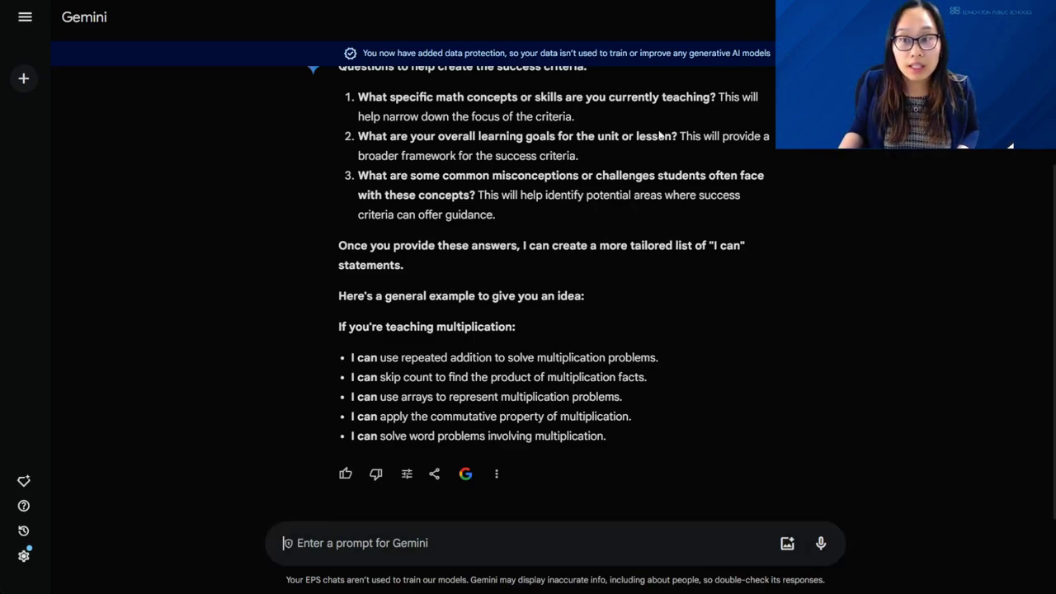
left_click(440, 543)
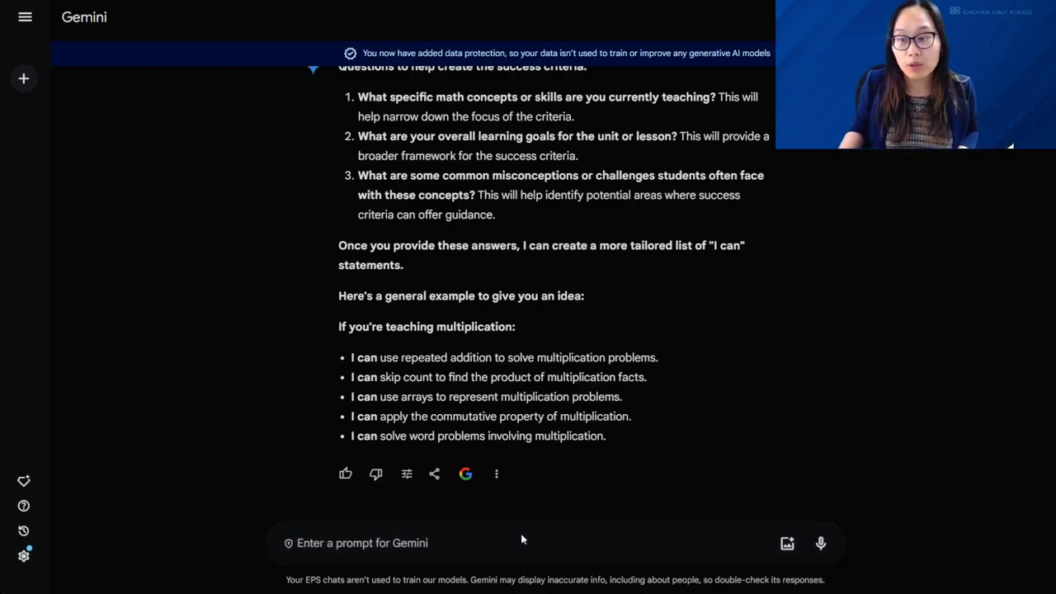
type("Matter is anything that takes up space and has weight. States of matter include solid, liquid, and gas. Melting is a change of state from solid to liquid. Freezing is a change of state from liquid to solid. Evaporation is a change of state from liquid to gas.Condensation is a change of state from gas to liquid. Matter can change state if heated or cooled.")
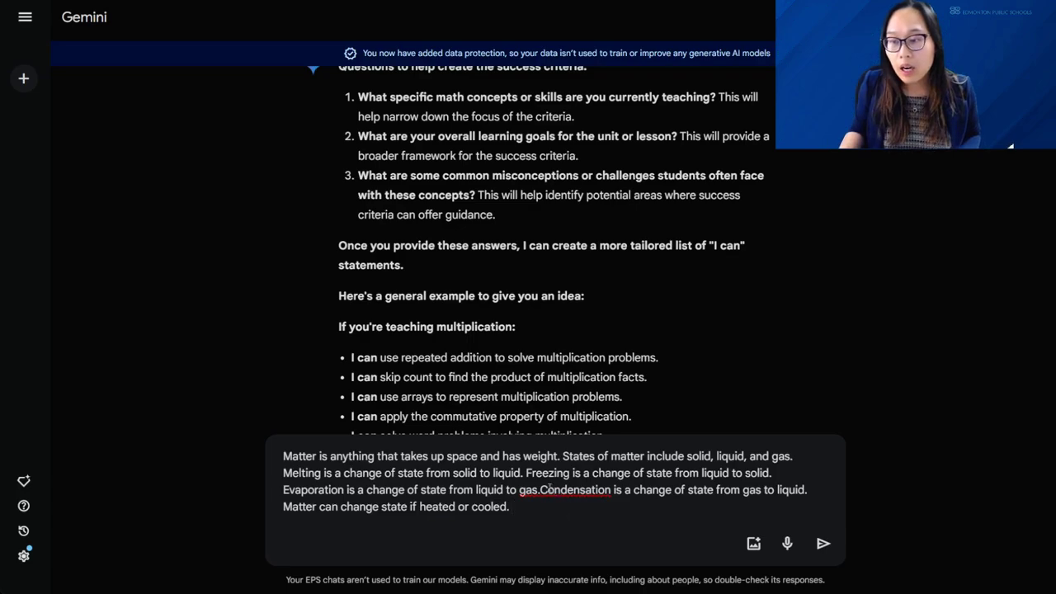
left_click(541, 489)
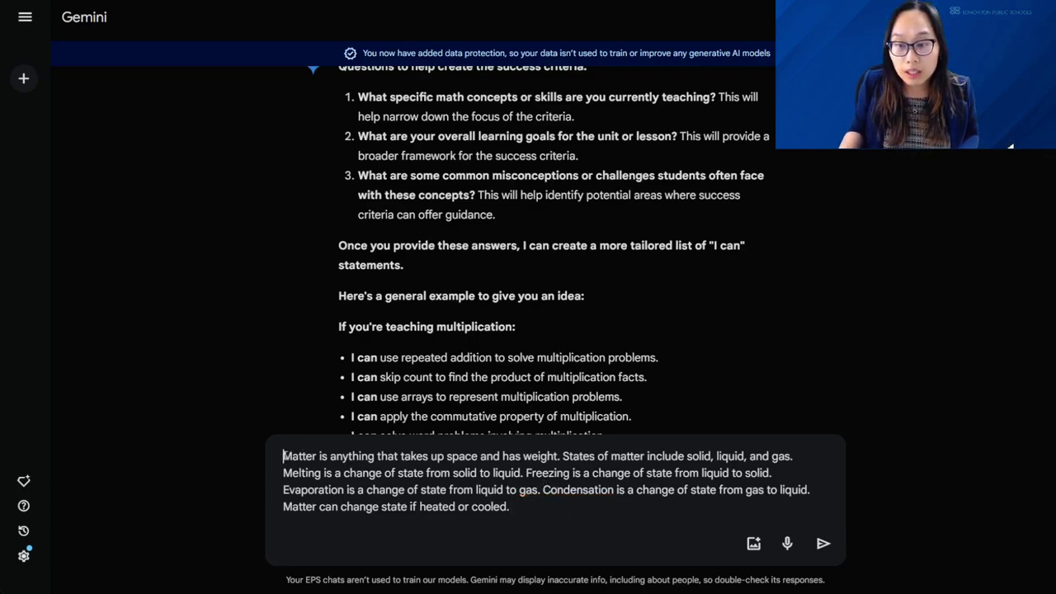
Prefix the reply with "These are the learning outcomes I want the students to reflect on:" and send it.
type("These are the ")
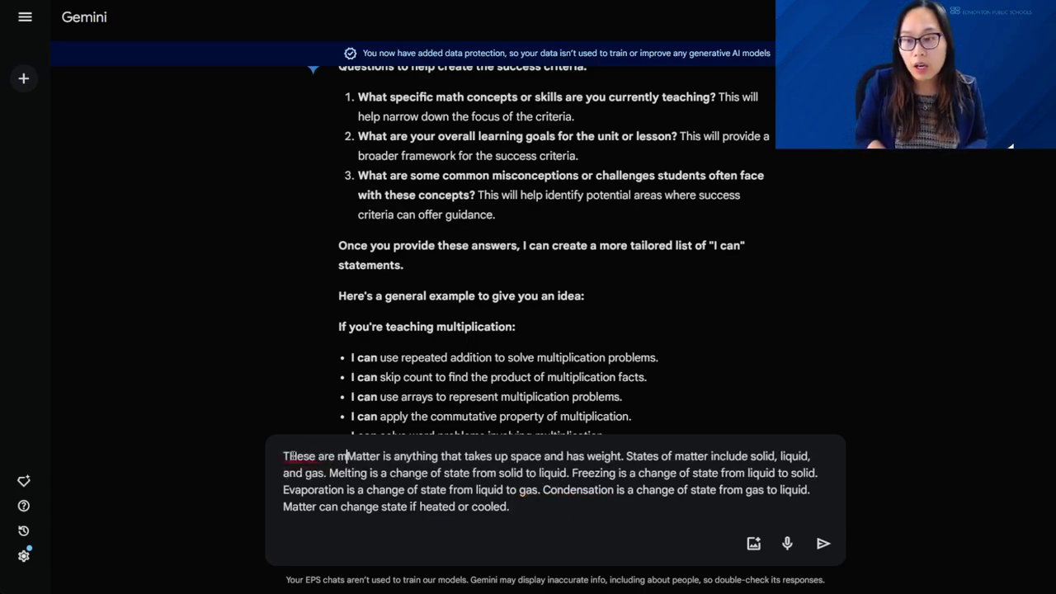
type("learning outcomes I want")
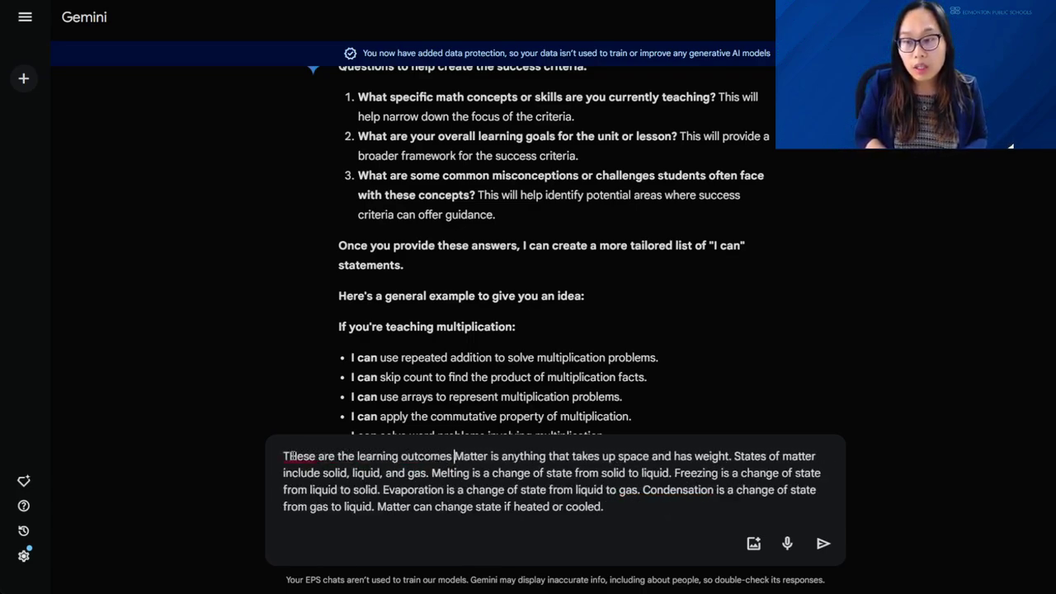
type(" the students re")
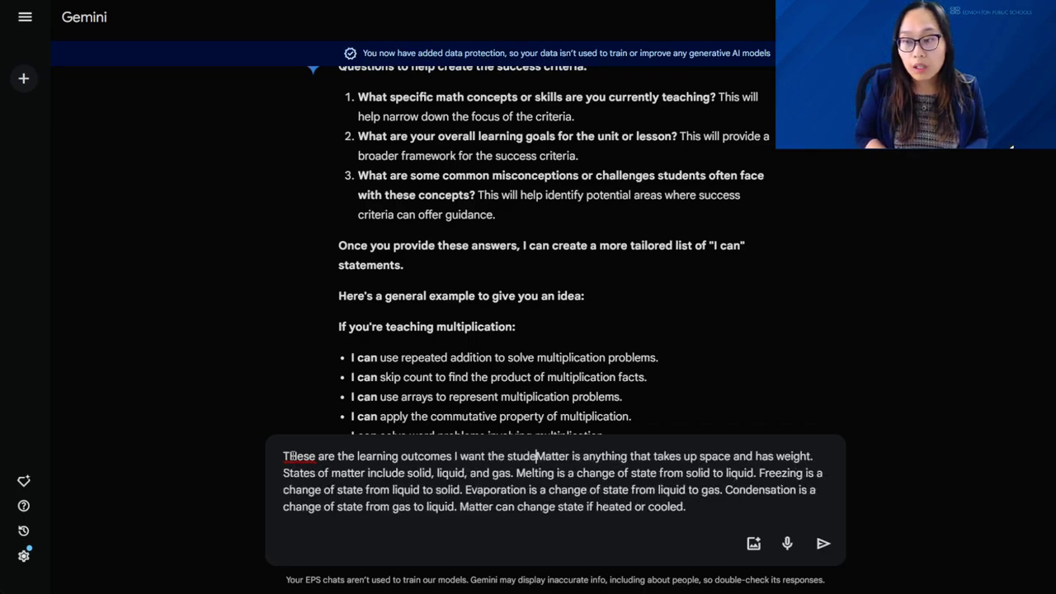
key("BackSpace")
key("BackSpace")
type("to reflect on")
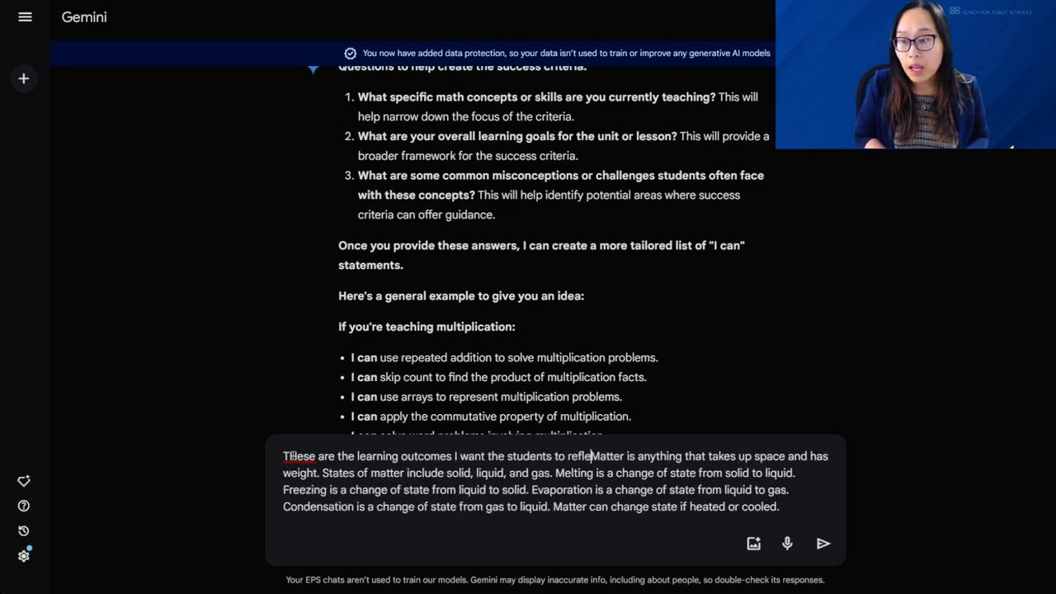
type(":")
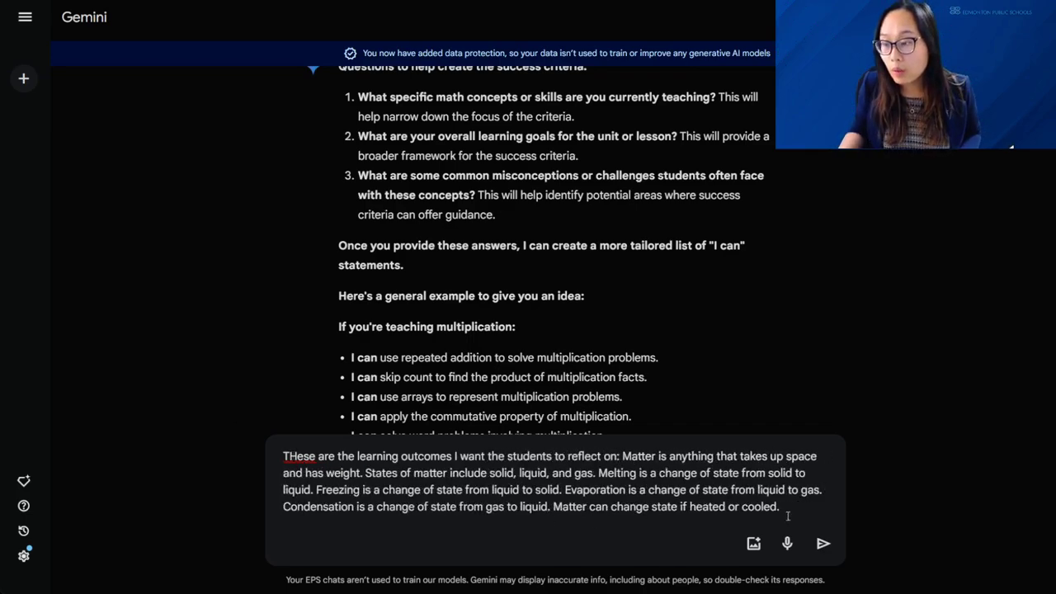
left_click(825, 544)
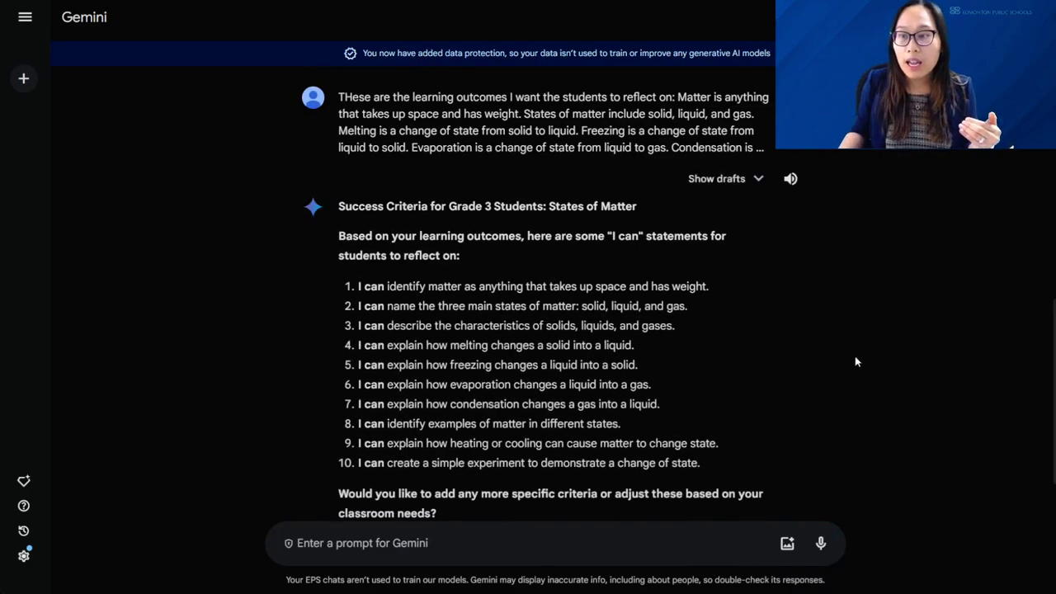
Send the follow-up request "Please provide me with only 5 statements".
scroll(859, 351, "down", 1)
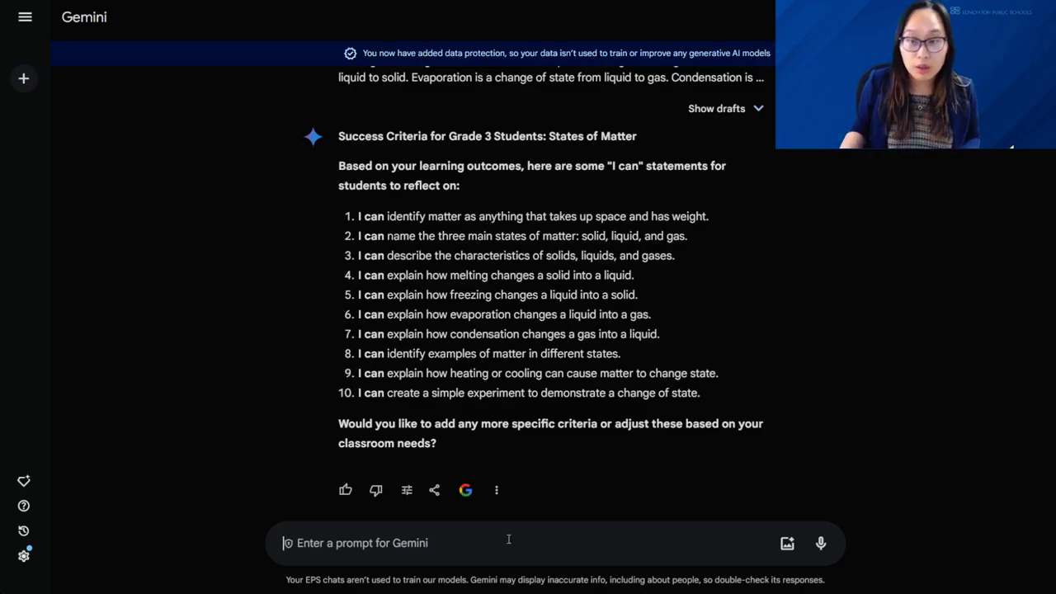
type("P")
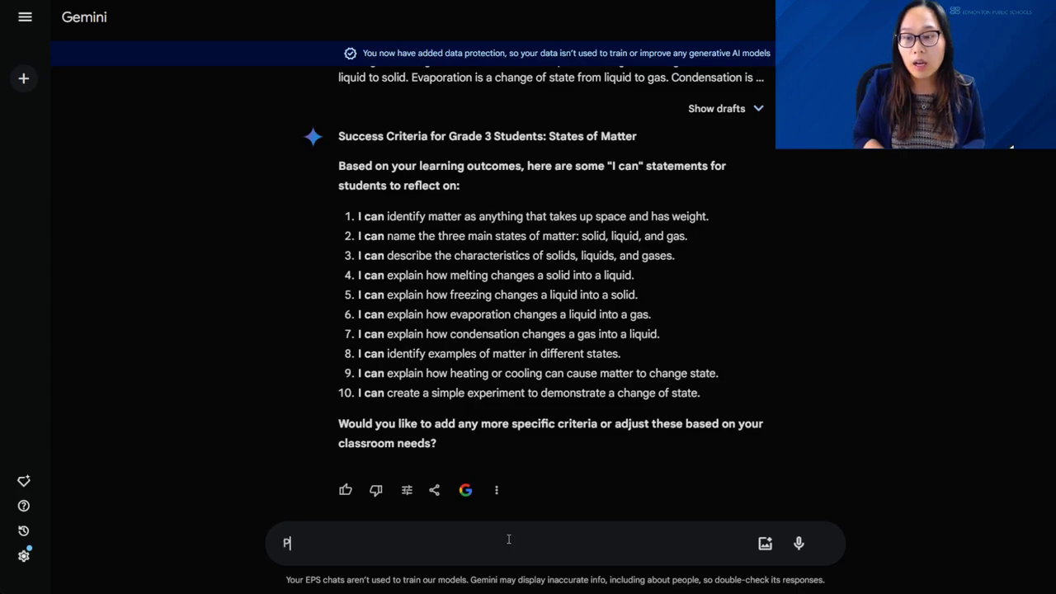
type("lease provide me with only 5")
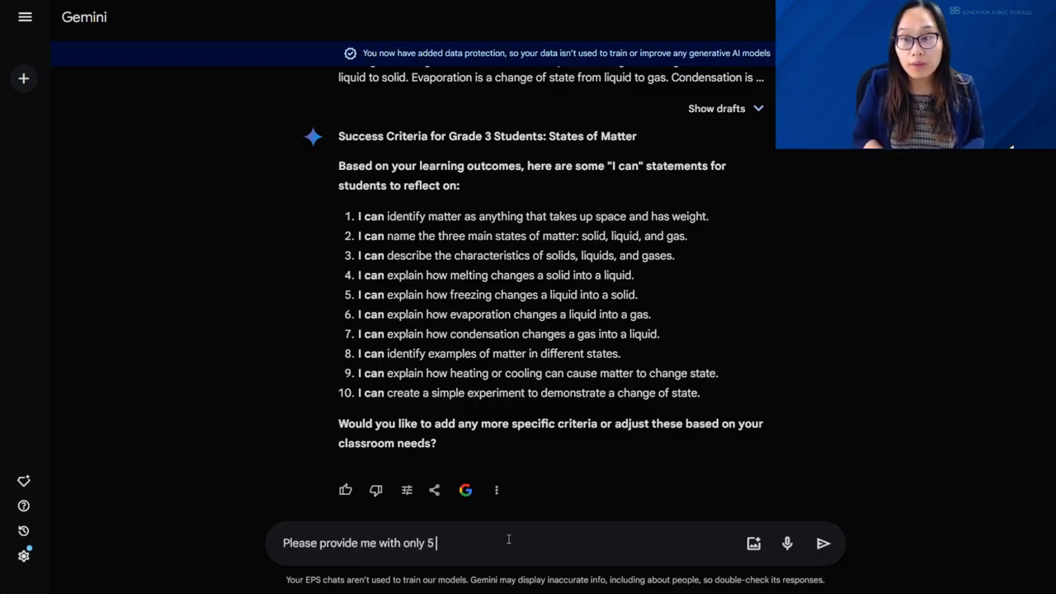
type(" statements")
key("Return")
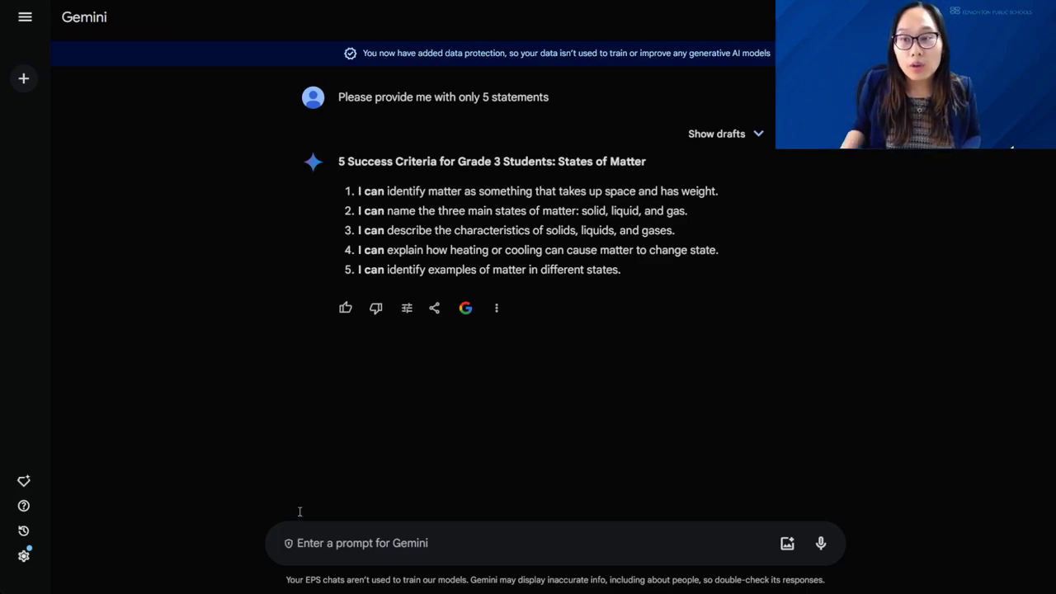
In a new chat, write a leadership teacher's prompt for 5 interactive Grade 9 multi-school conference activities fostering collaboration, communication, and problem-solving skills.
left_click(24, 79)
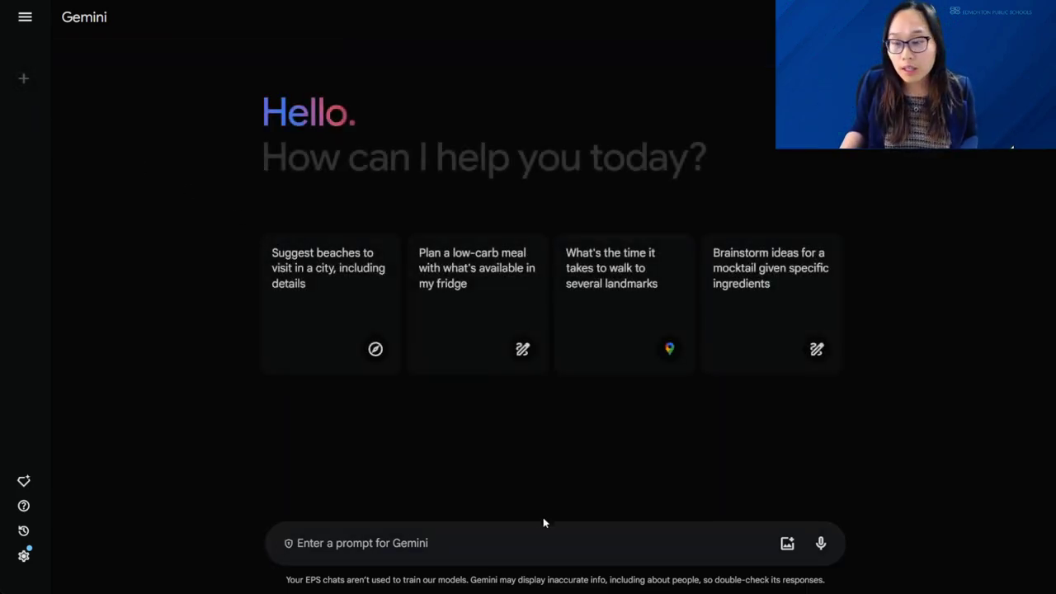
type("I am a leadership teacher and will be working with Grade 9 students to organize a leadership conference for Grade 9 students across multiple schools. Provide 5 suggestions of engaging and interactive activities that will foster collaboration, communication, and problem-solving skills among these aspiring student leaders.")
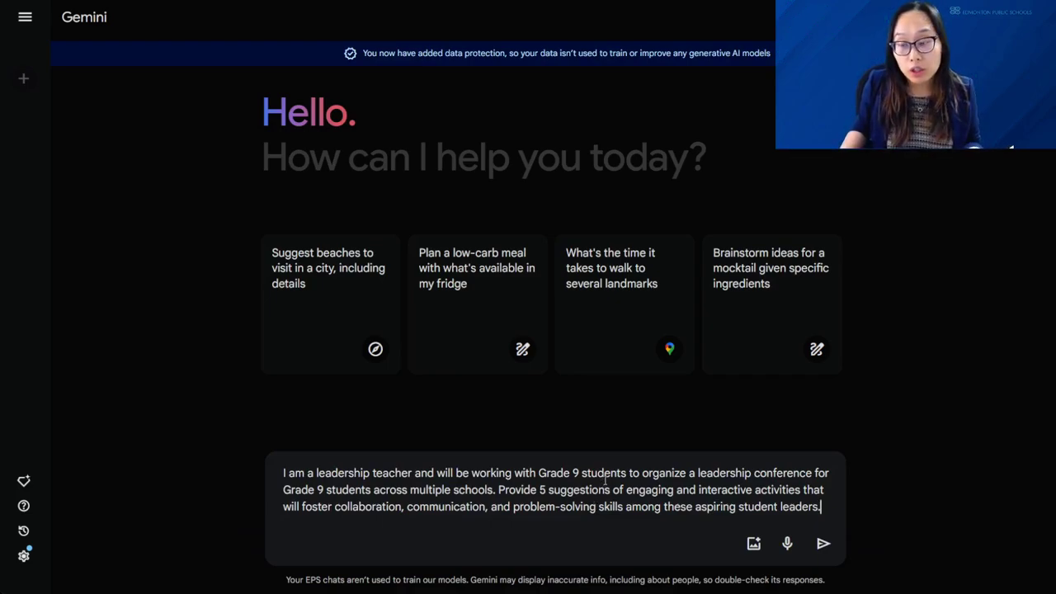
Insert "headers and categories that each have" before "5 suggestions" in the leadership conference prompt and send it.
left_click(540, 489)
type("headers")
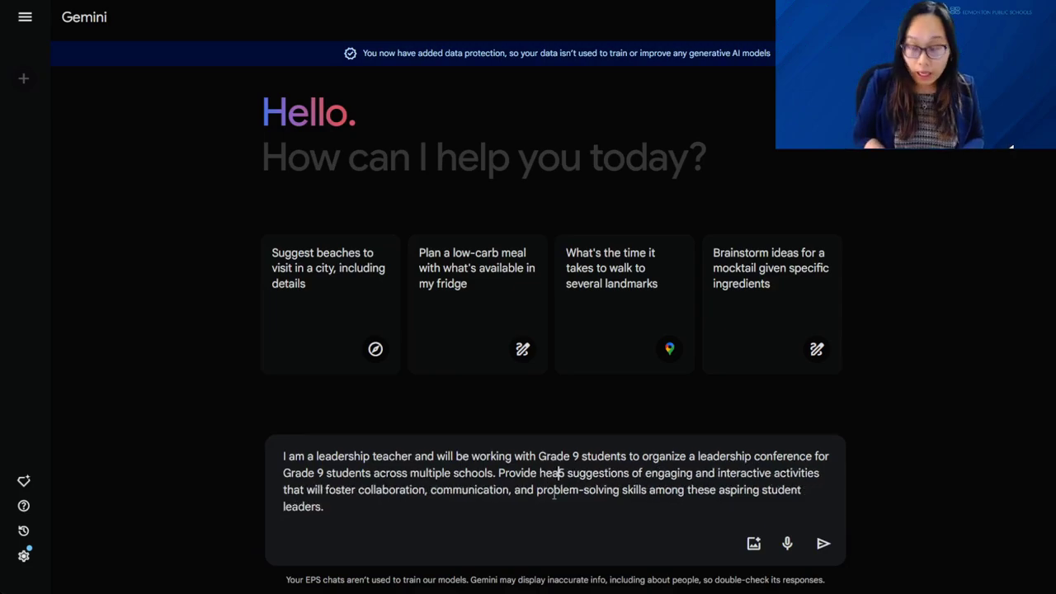
type(" and")
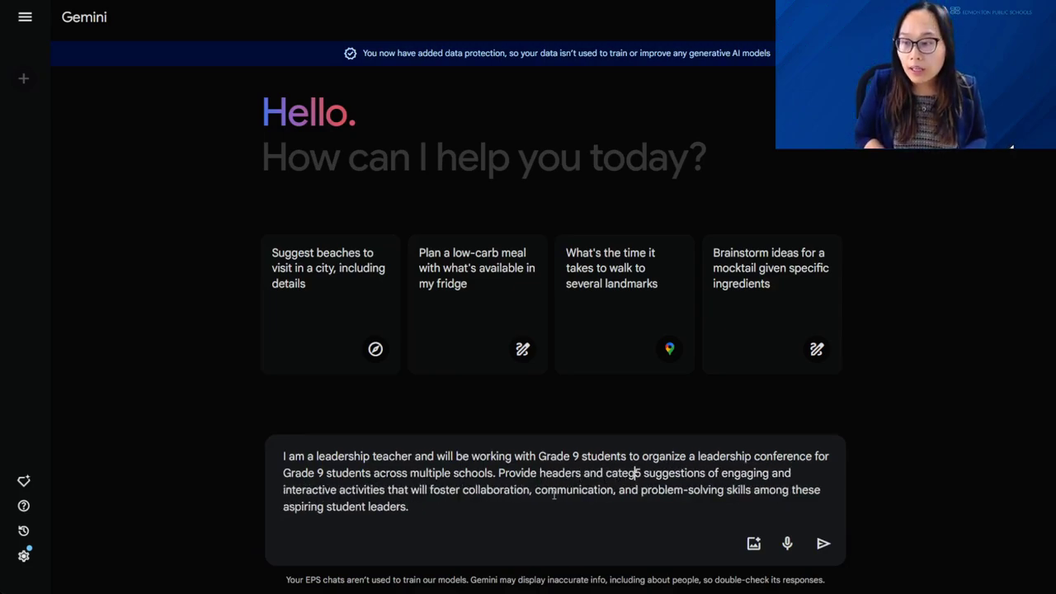
type(" categories that ")
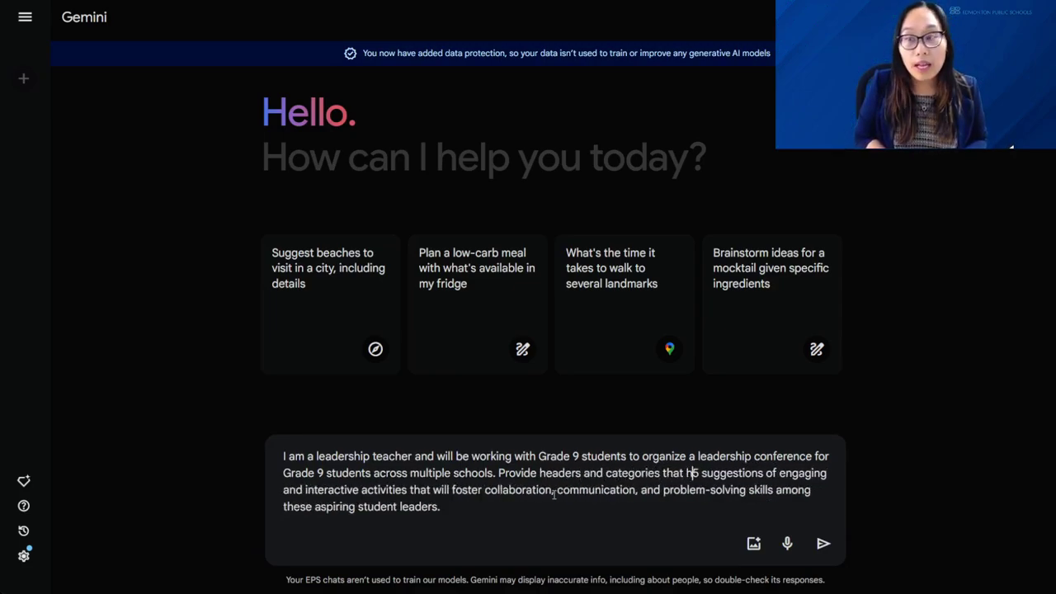
type("each have")
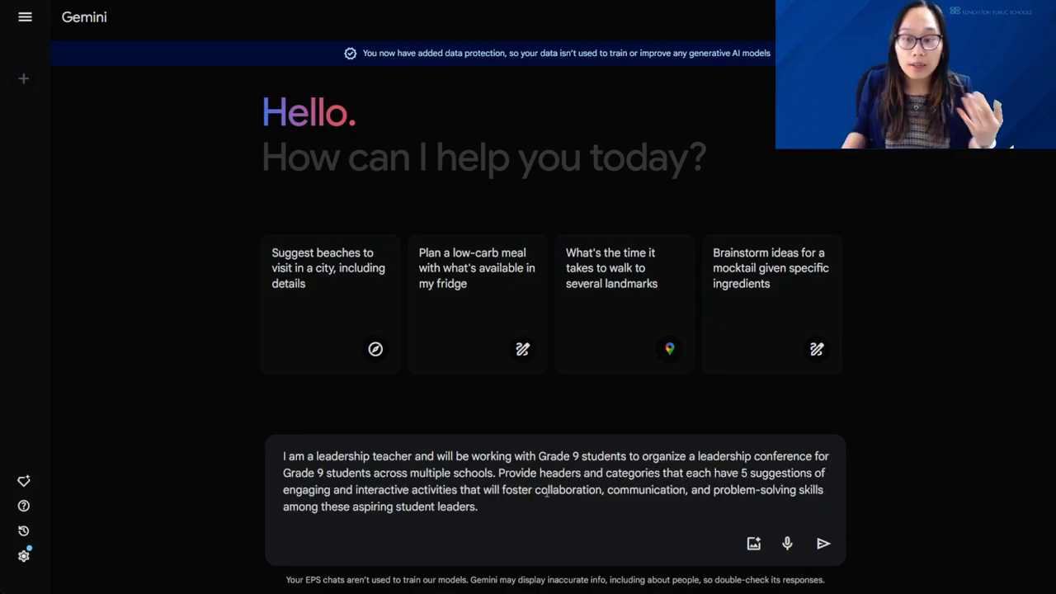
left_click(505, 511)
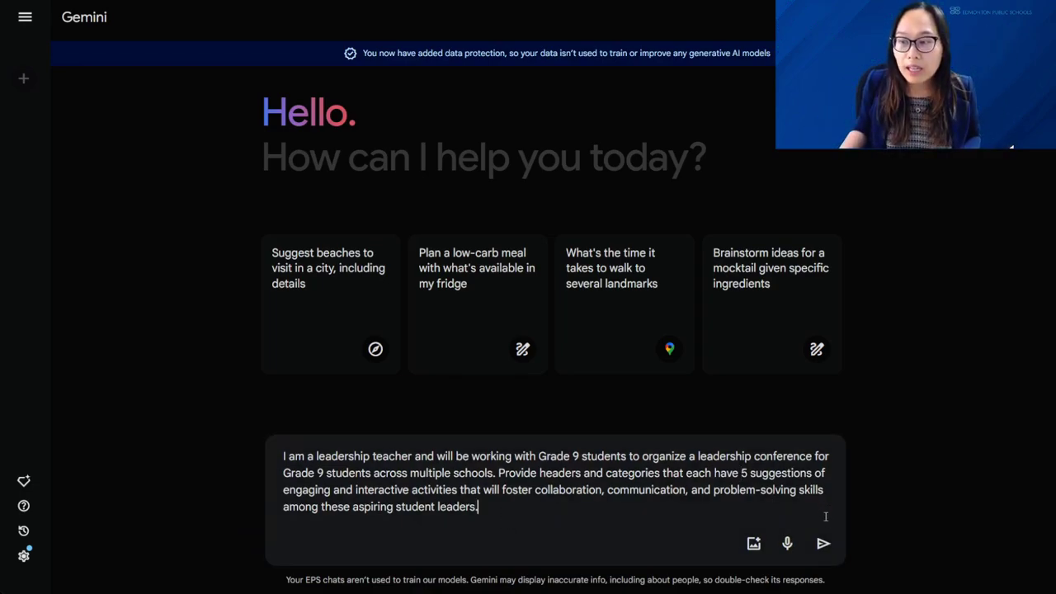
left_click(823, 541)
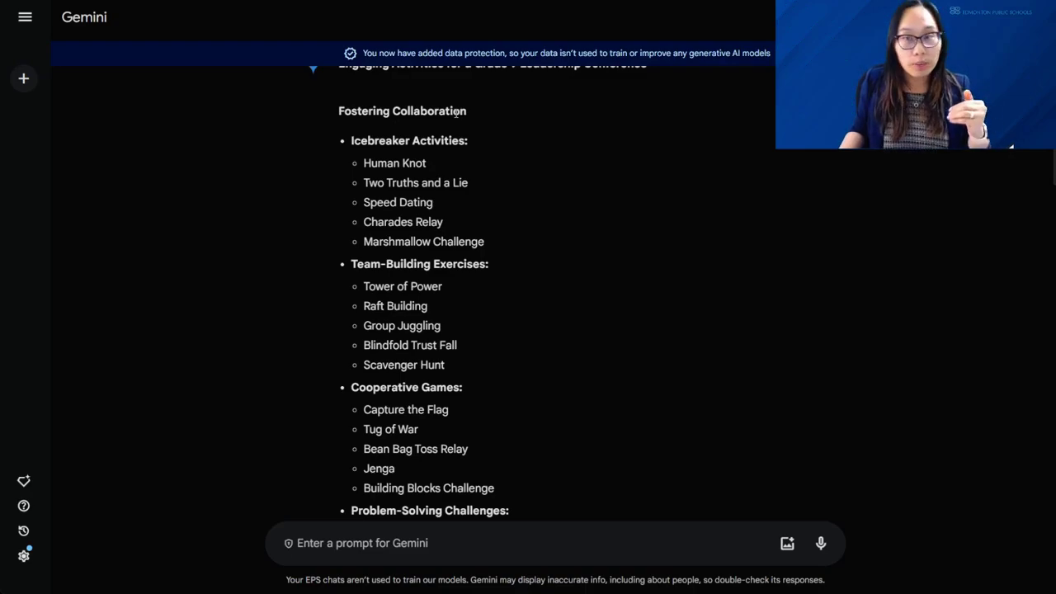
Review the generated conference activities through to the end, checking the headers, categories and suggestions.
scroll(449, 117, "down", 3)
scroll(484, 184, "down", 8)
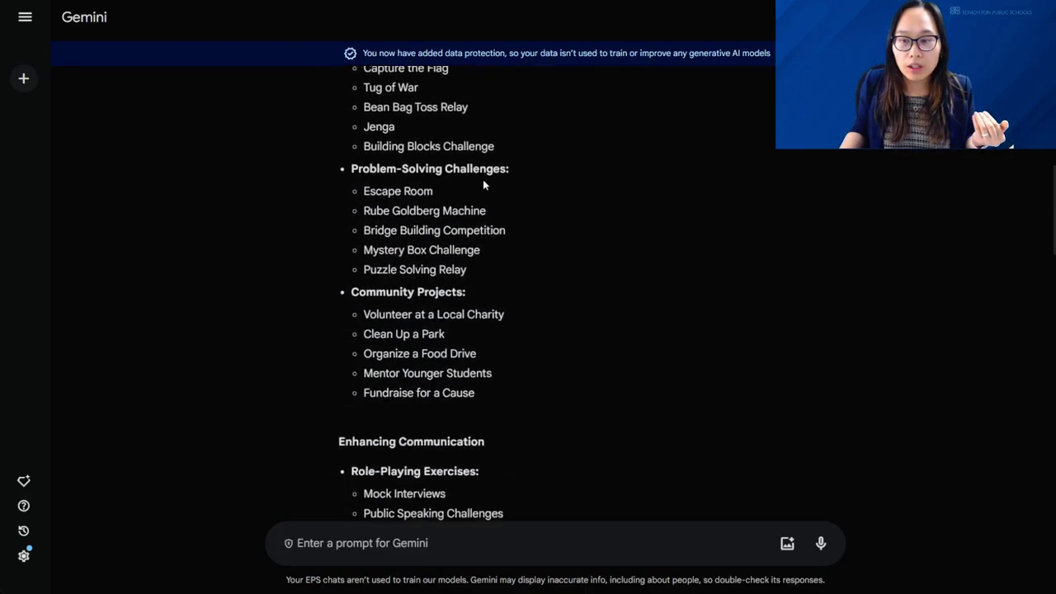
scroll(483, 185, "down", 6)
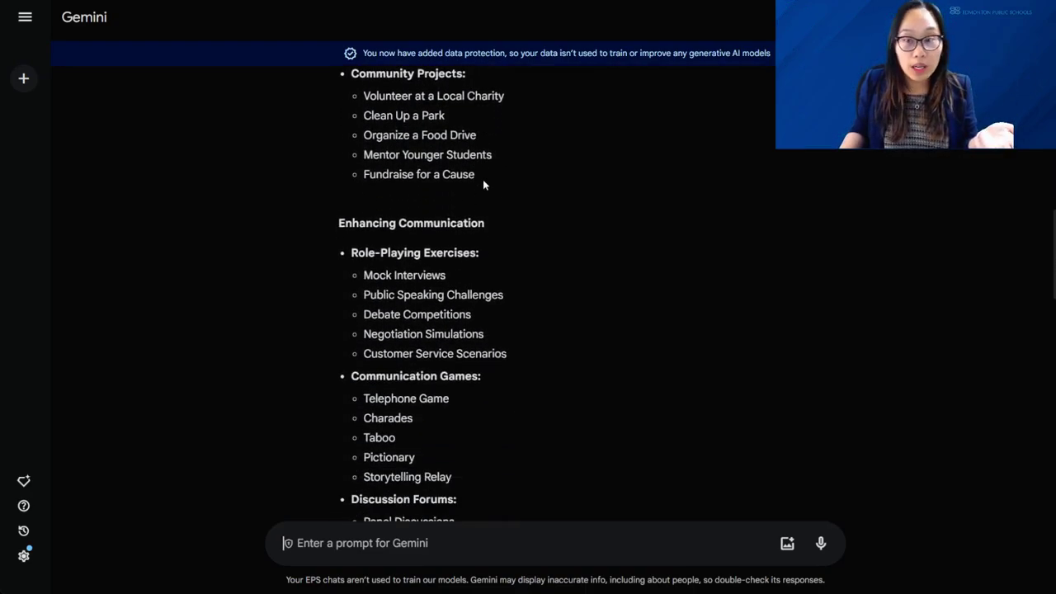
scroll(483, 184, "down", 10)
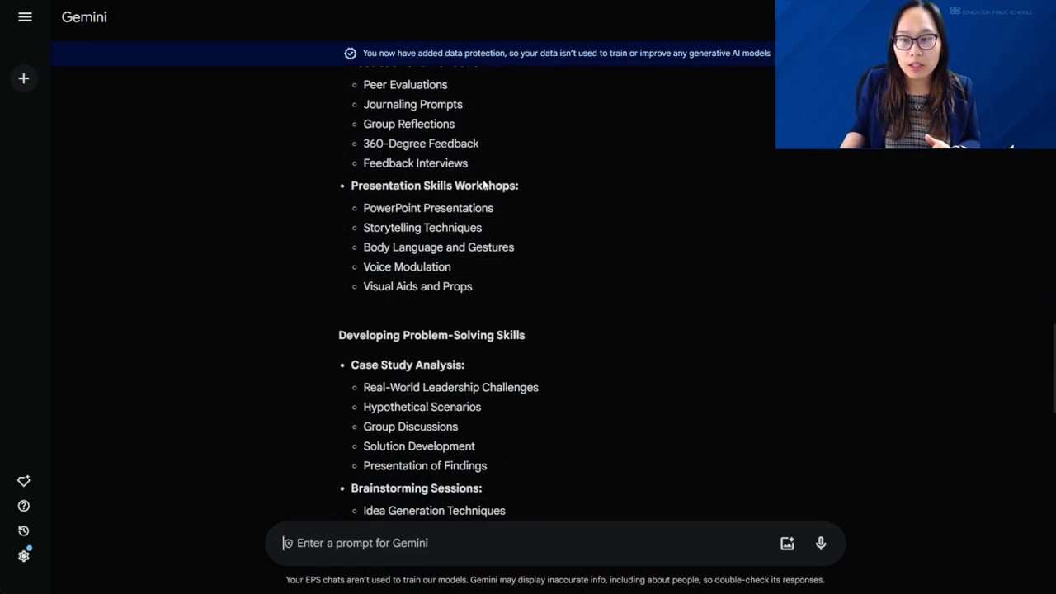
scroll(529, 274, "down", 8)
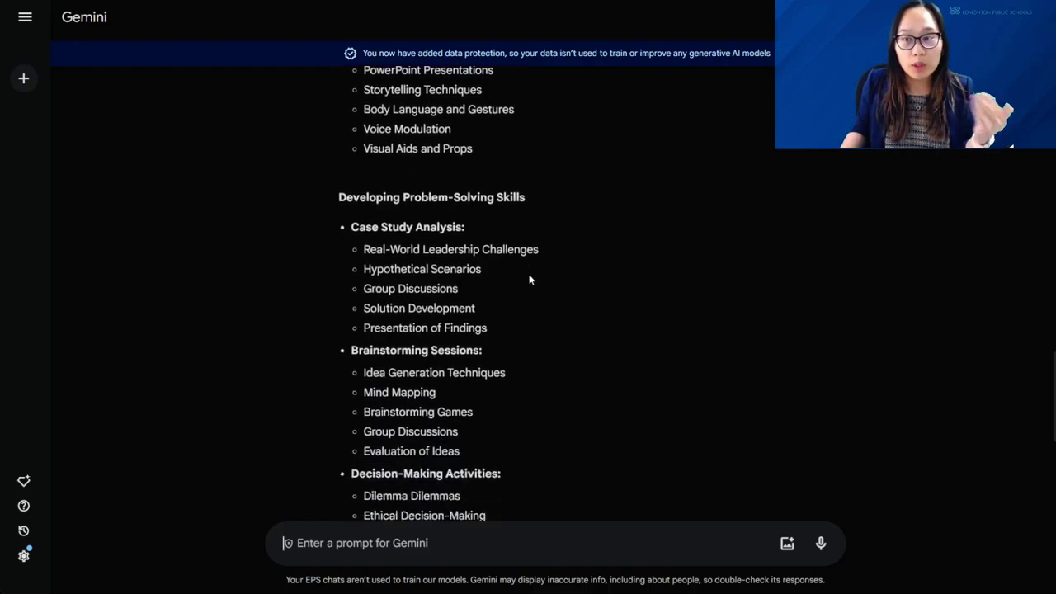
scroll(529, 274, "down", 2)
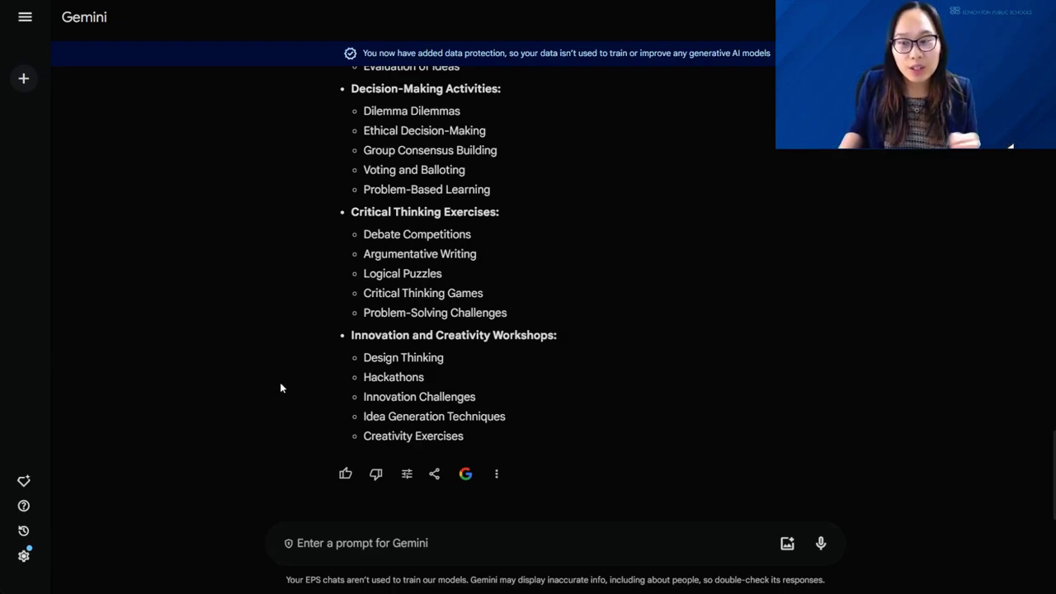
View the options for regenerating the response and for sharing or exporting it.
left_click(408, 475)
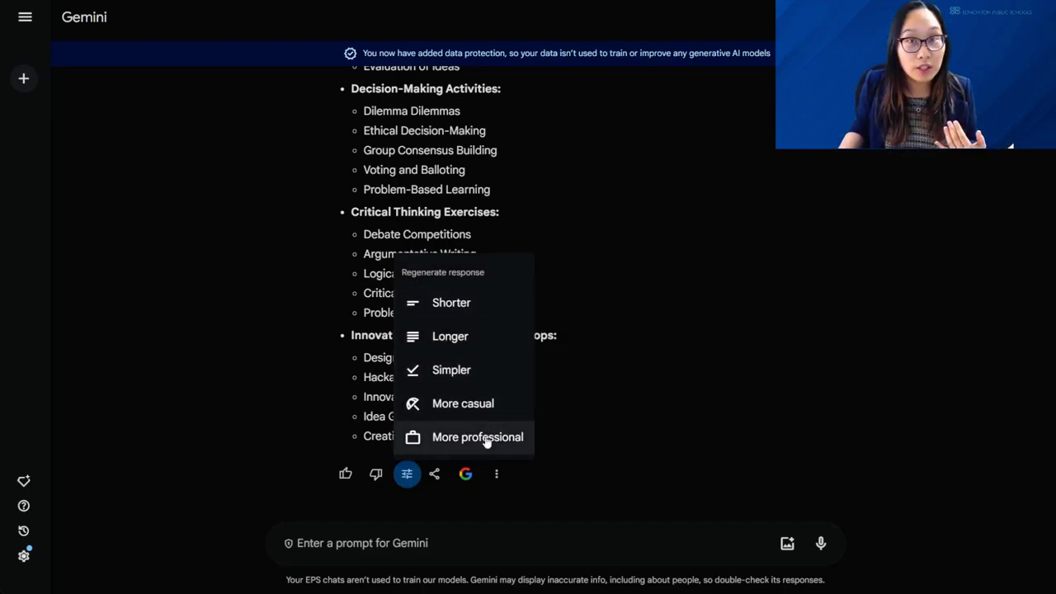
left_click(435, 478)
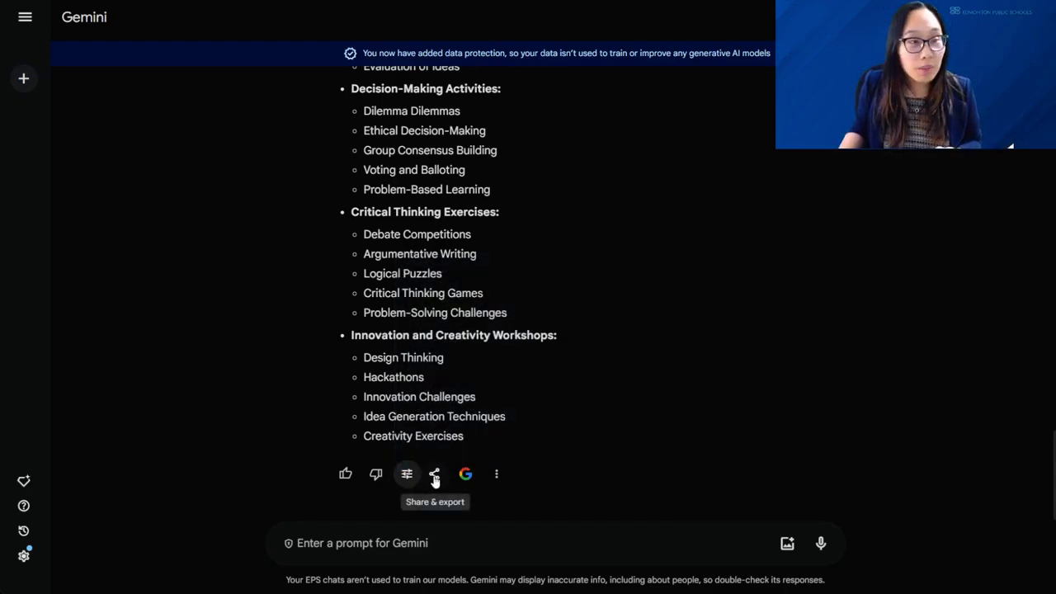
left_click(435, 477)
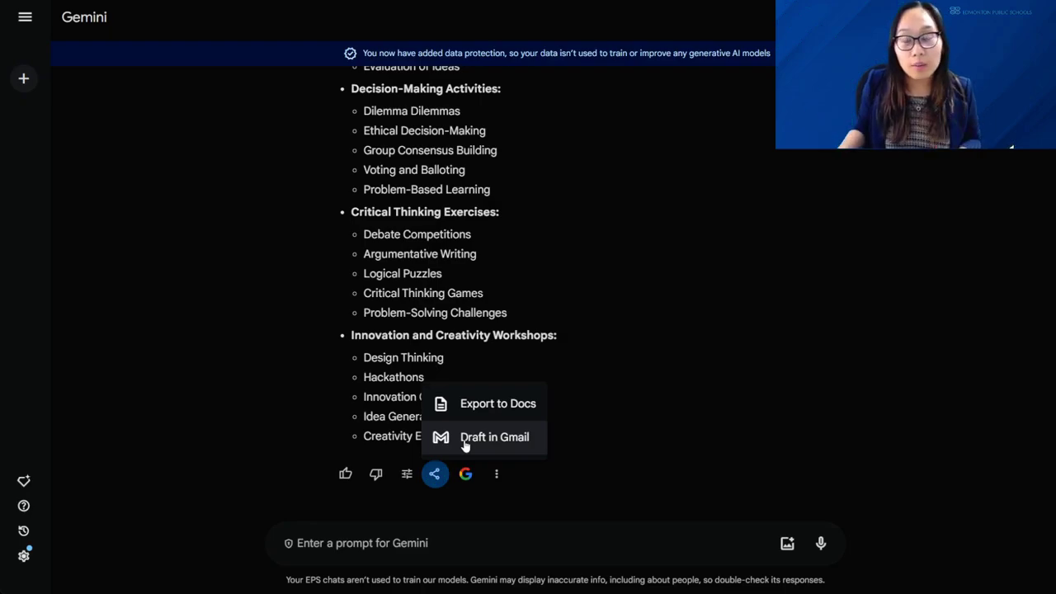
left_click(467, 477)
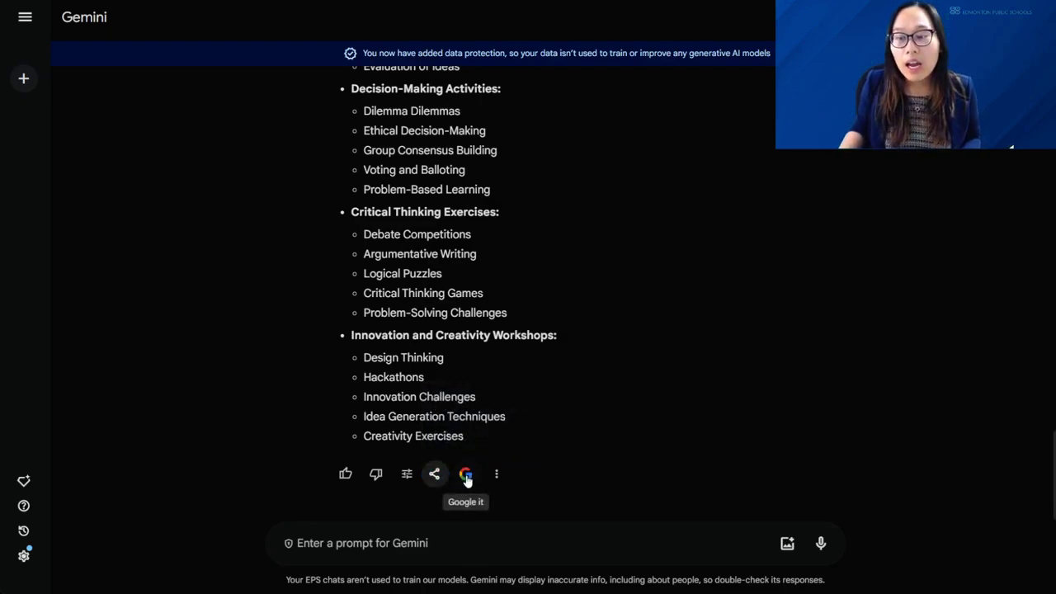
Check the response with Google for related topics and view its additional options, including Copy.
left_click(467, 477)
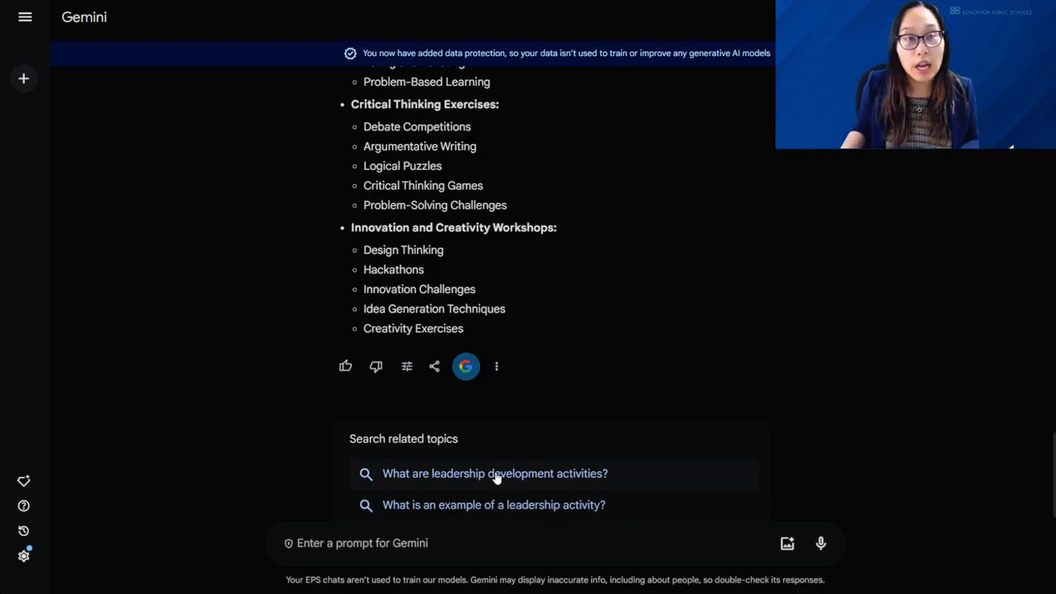
left_click(498, 373)
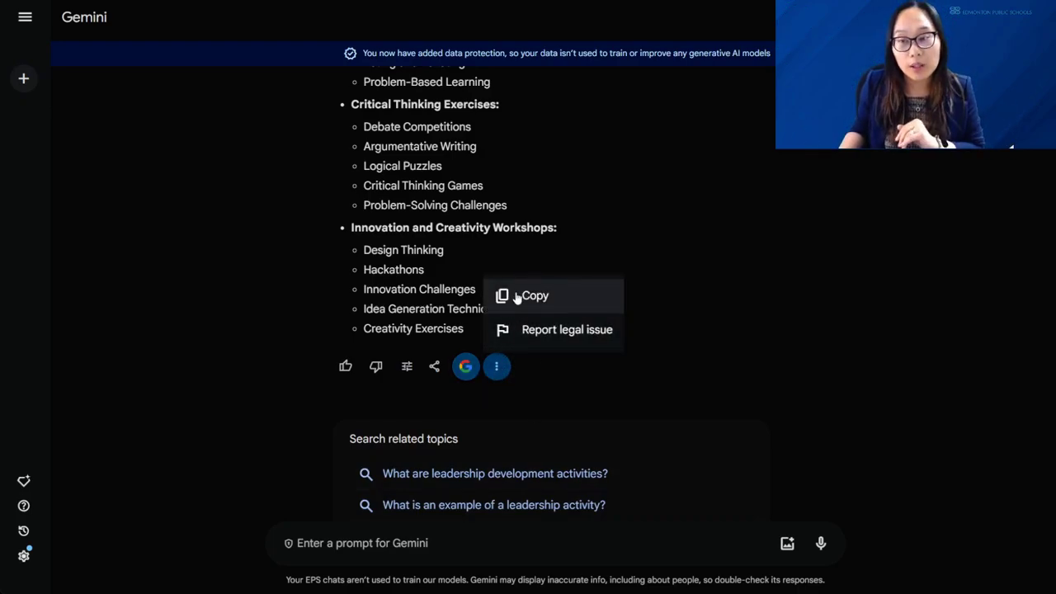
left_click(874, 281)
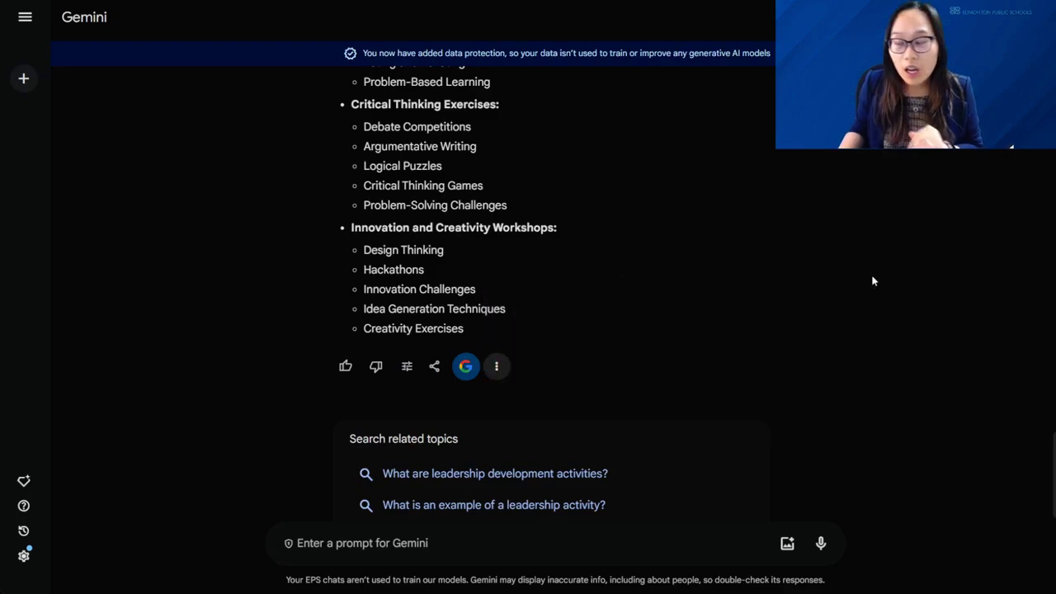
scroll(842, 332, "up", 8)
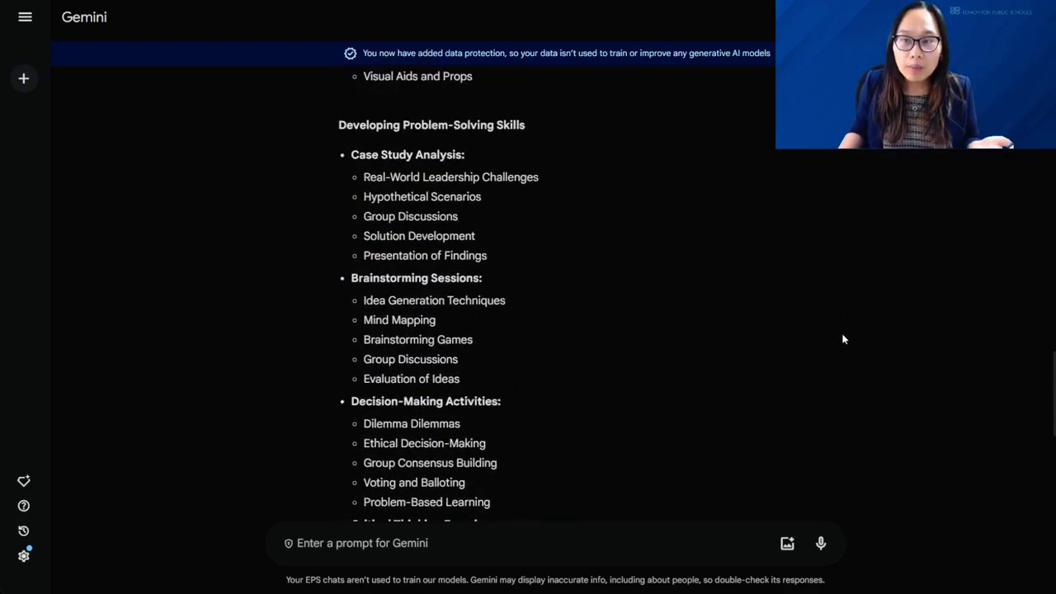
scroll(840, 346, "down", 5)
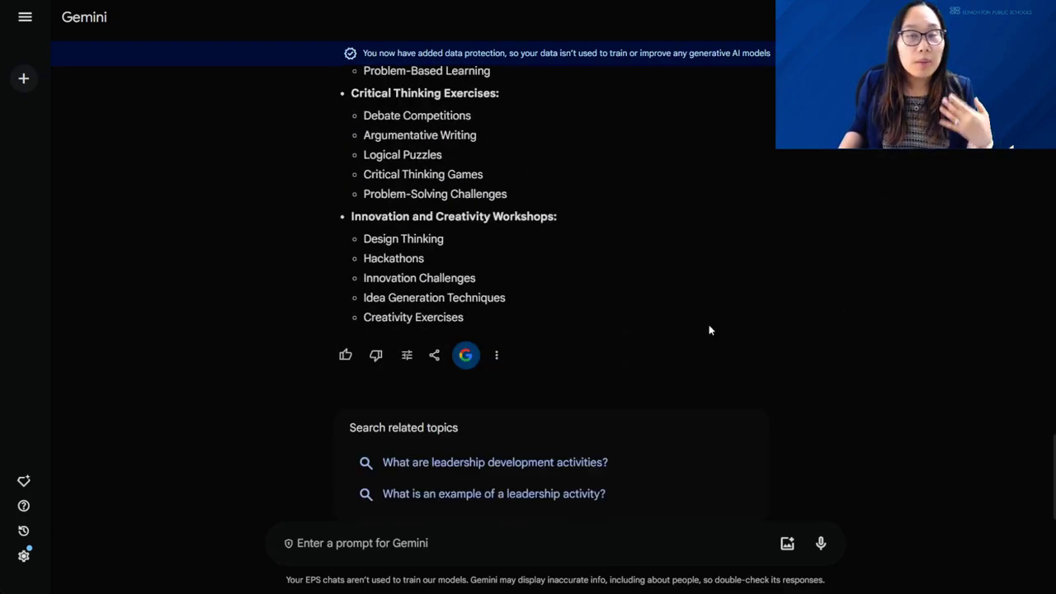